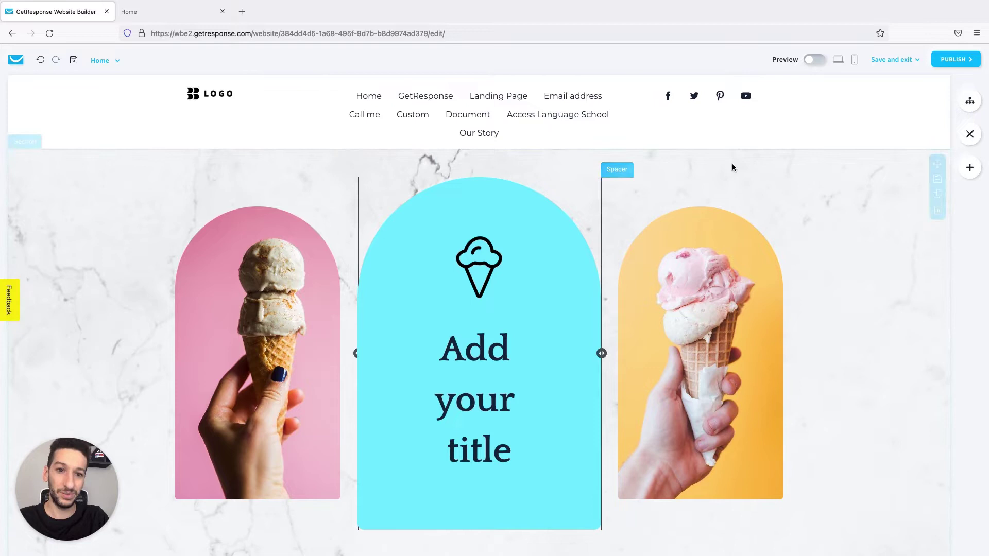
Step: Open the Manage Pages panel listing the site's pages and links
click(976, 104)
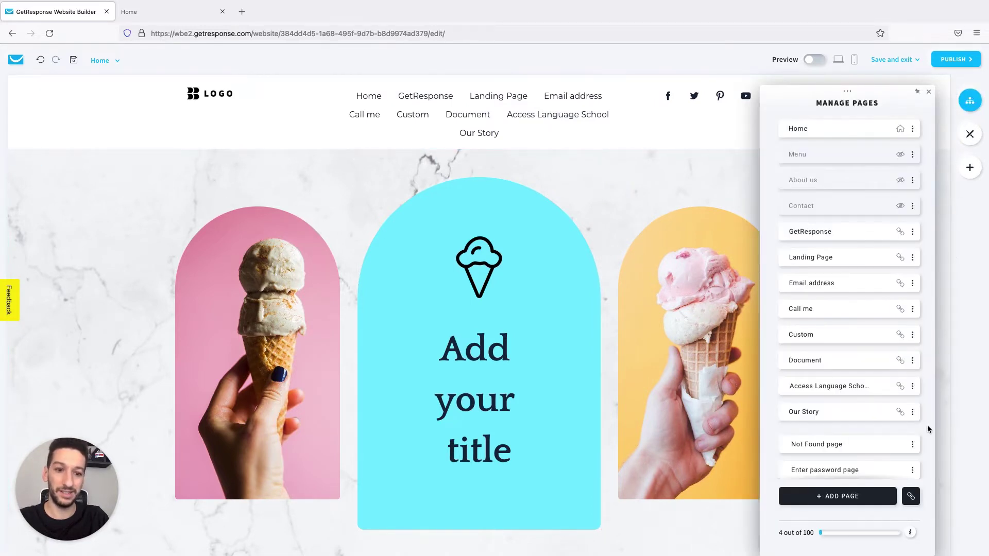
Step: Abandon the new-link form and confirm the GetResponse link still opens in a new tab
click(909, 497)
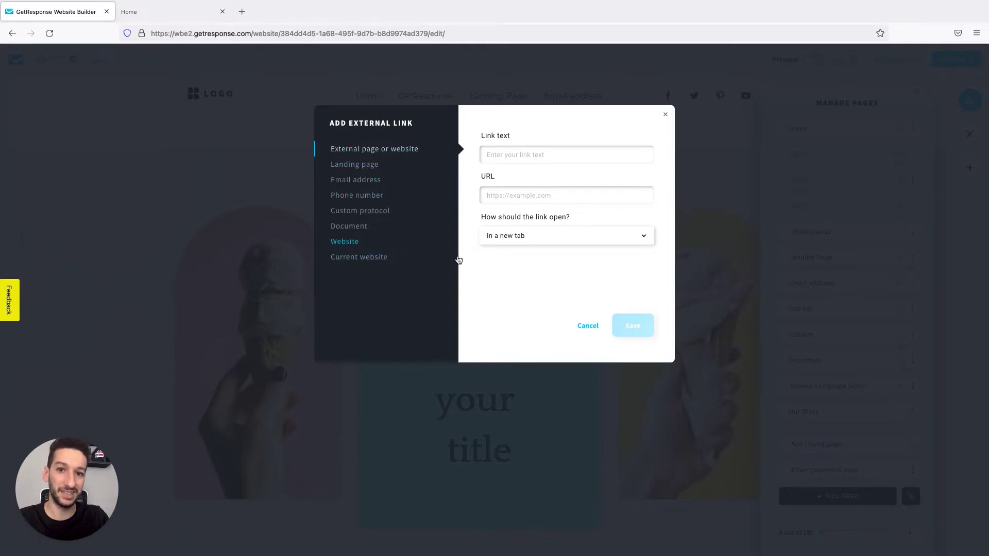
click(589, 326)
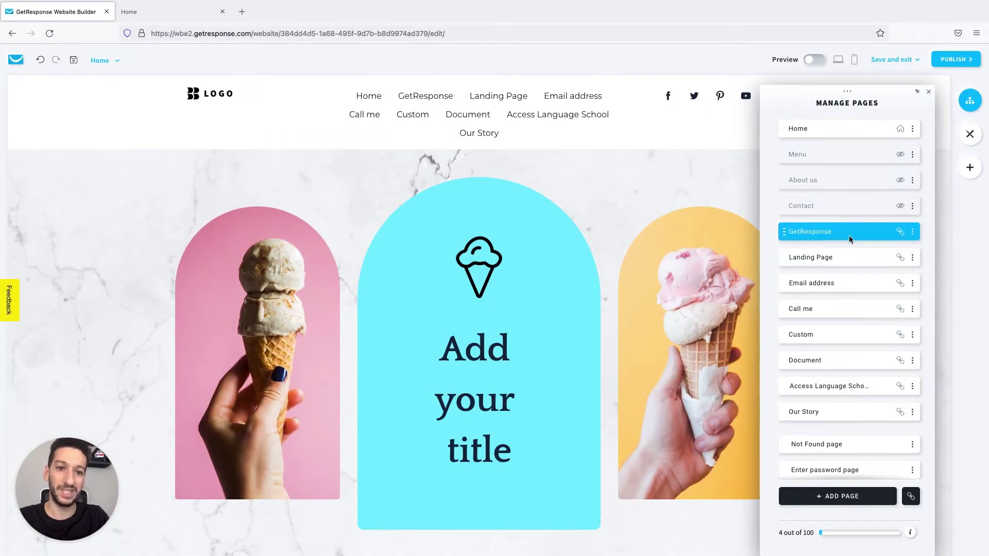
click(912, 231)
click(875, 240)
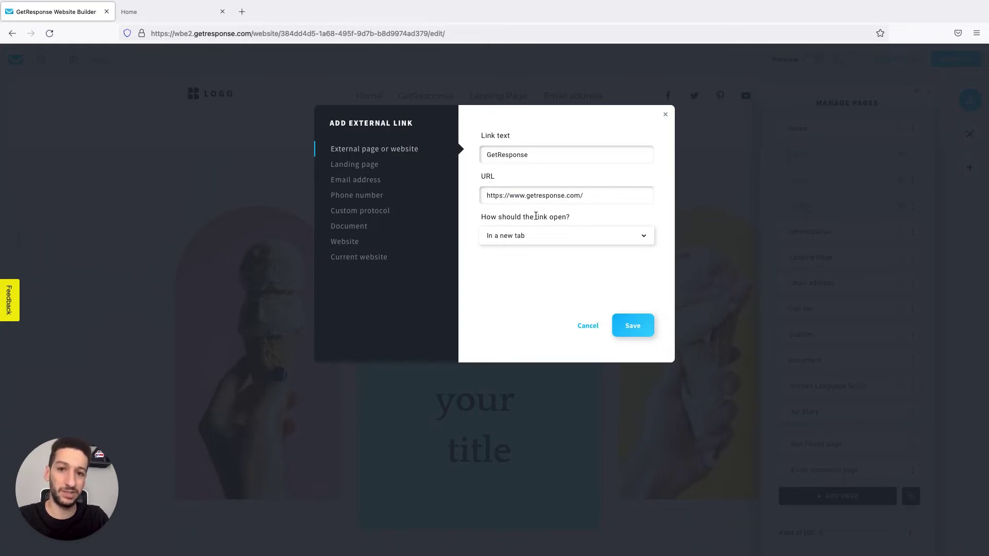
click(532, 233)
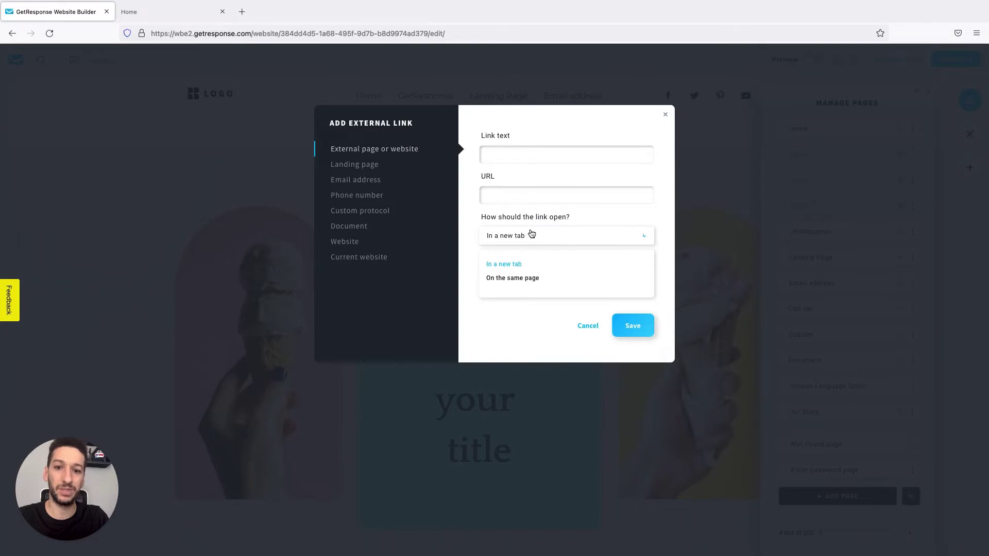
click(507, 269)
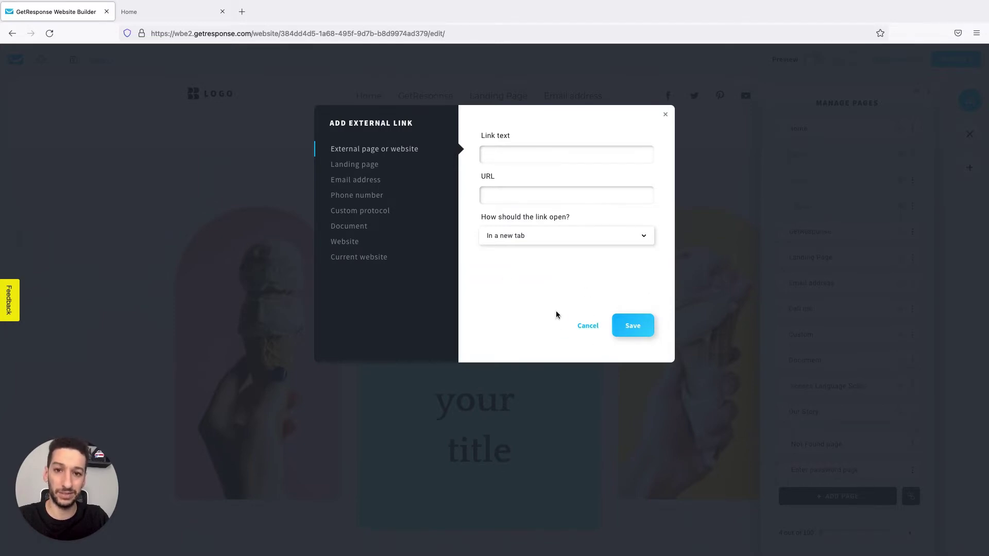
Step: Close the GetResponse link settings, test it opening getresponse.com live, then return to the builder
click(590, 327)
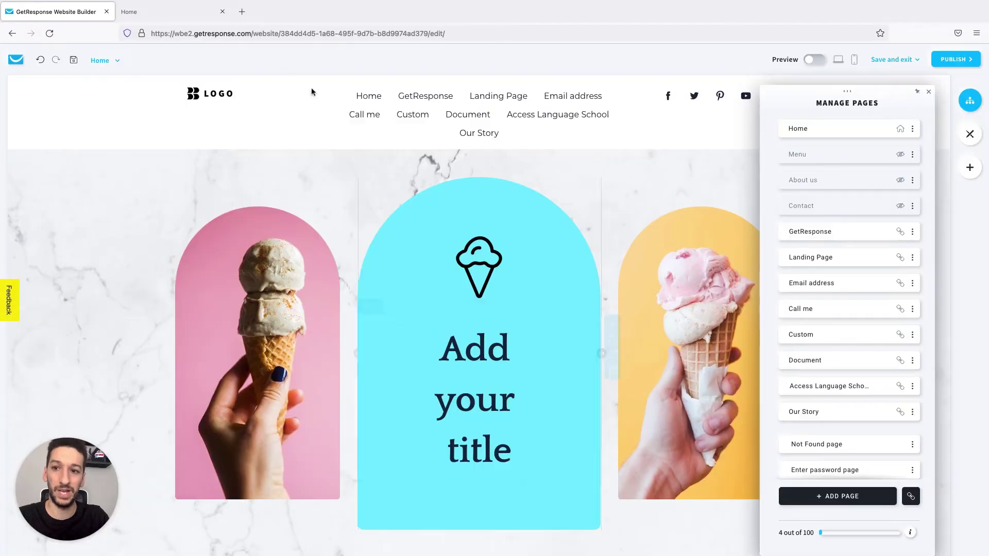
click(194, 18)
click(442, 64)
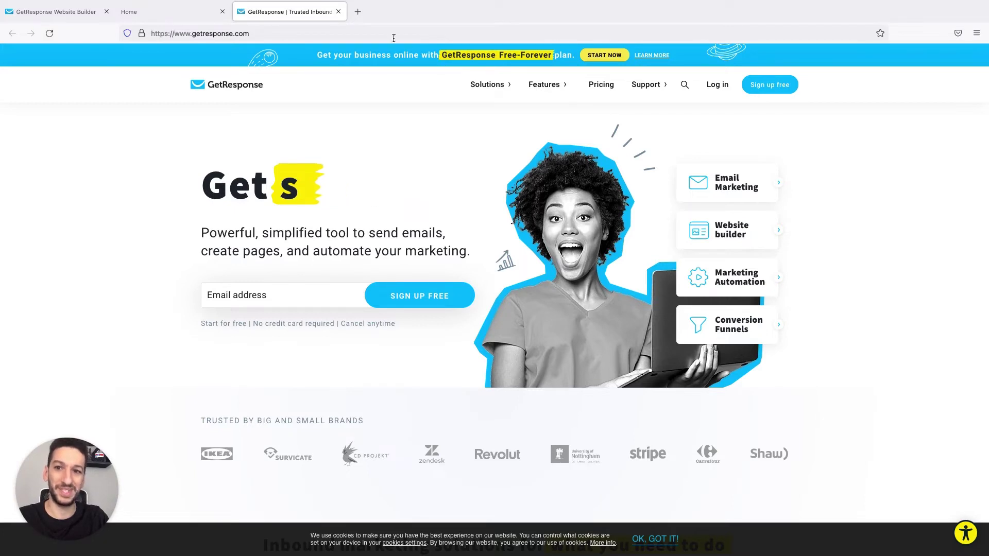
click(339, 11)
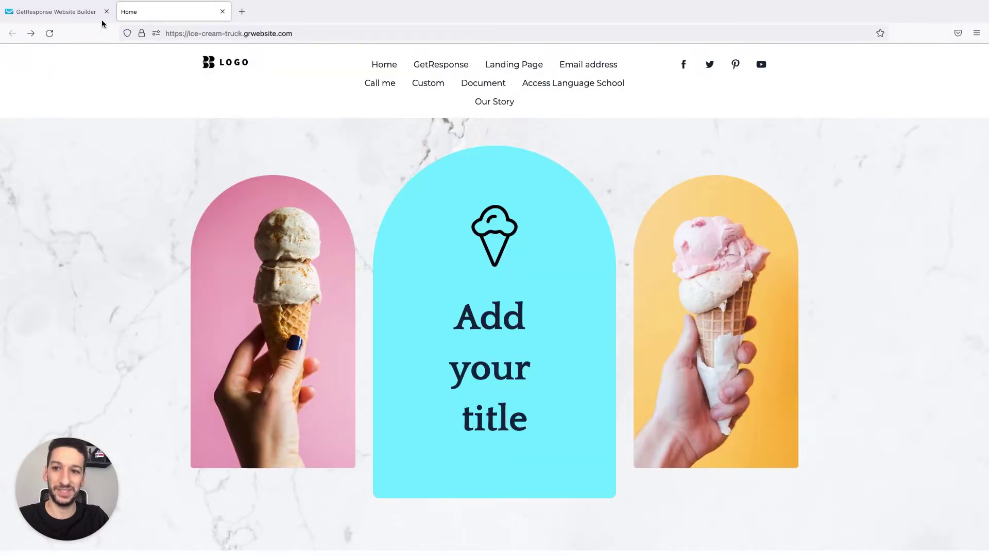
click(62, 16)
click(913, 257)
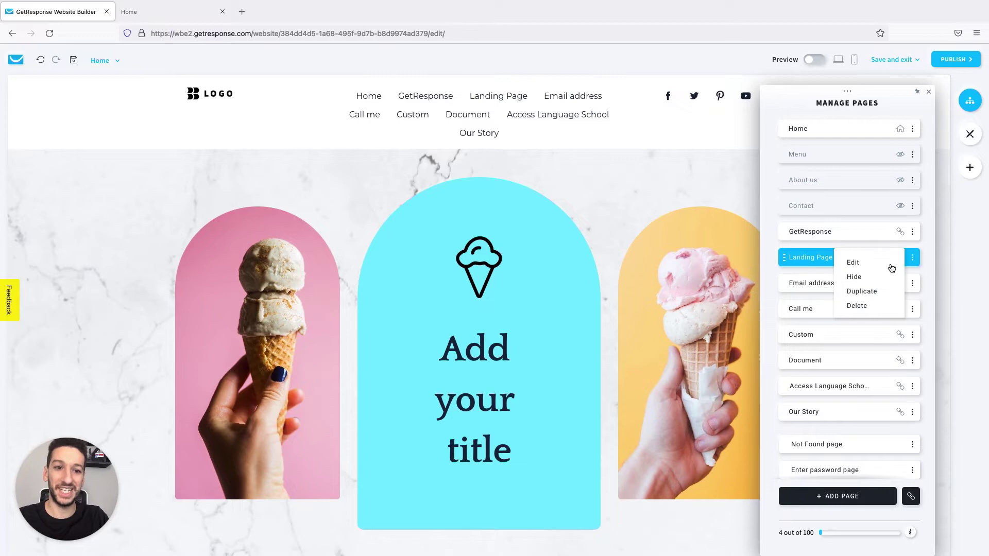
click(881, 264)
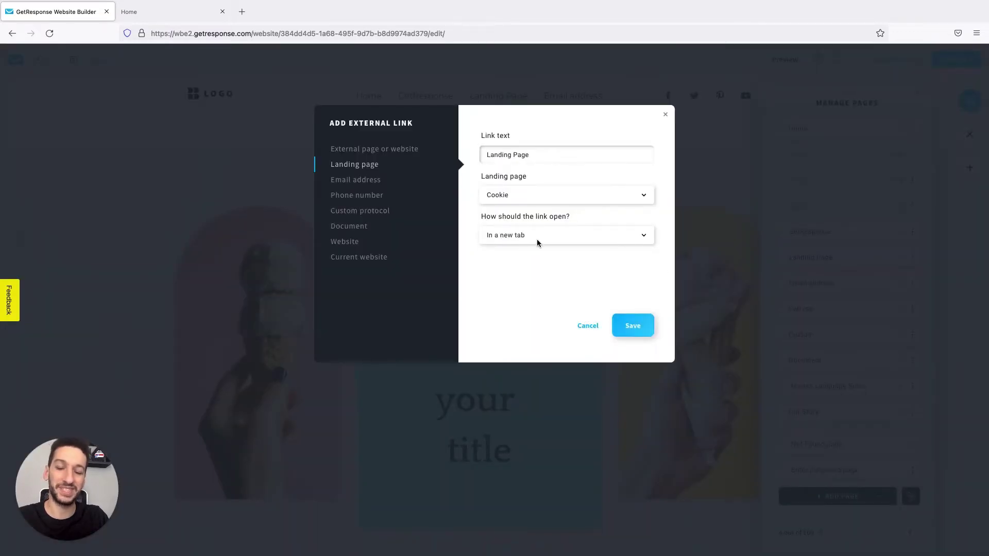
click(507, 201)
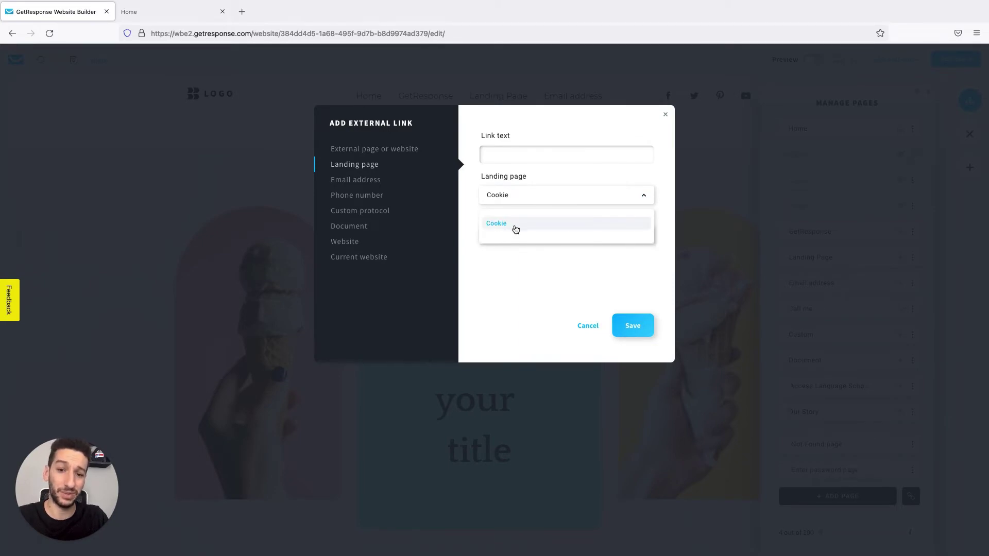
click(514, 226)
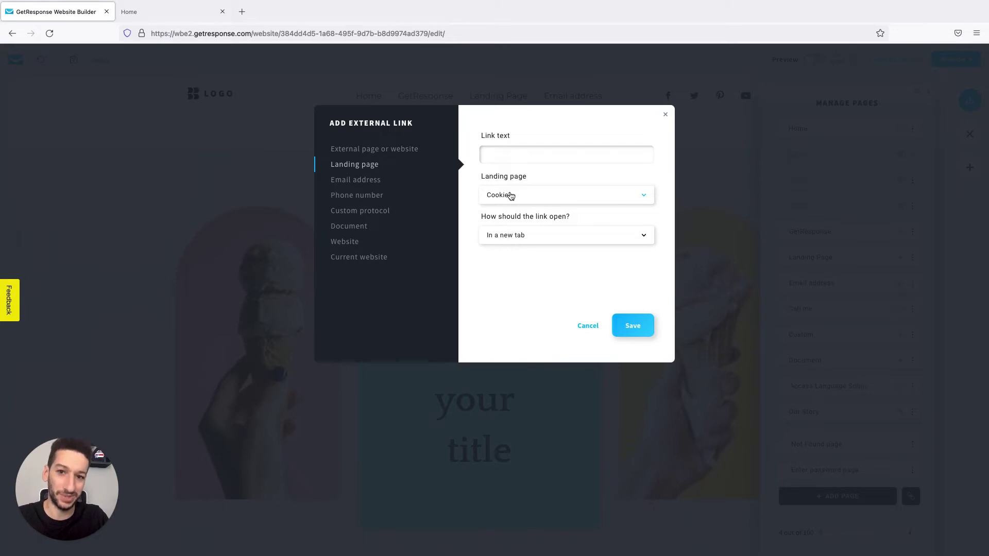
click(511, 196)
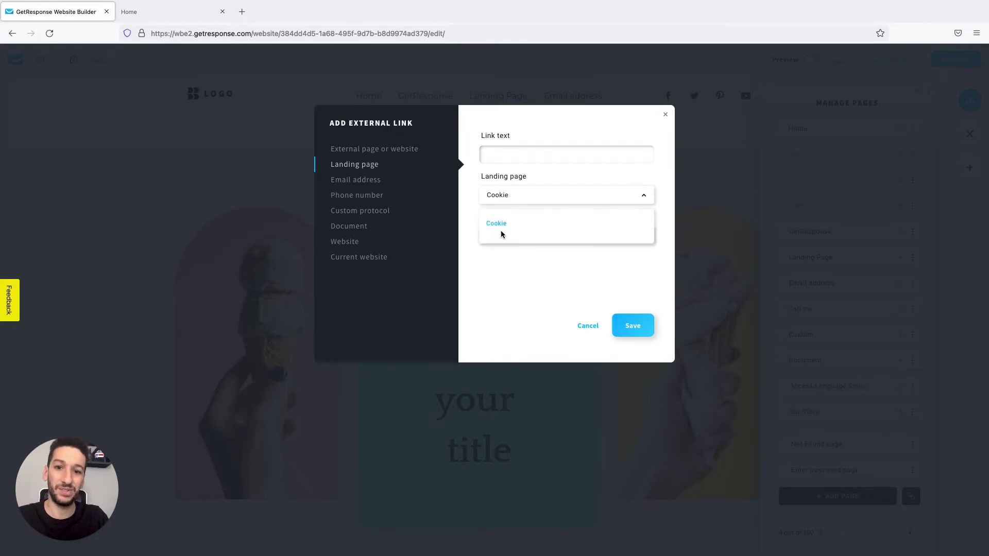
click(500, 197)
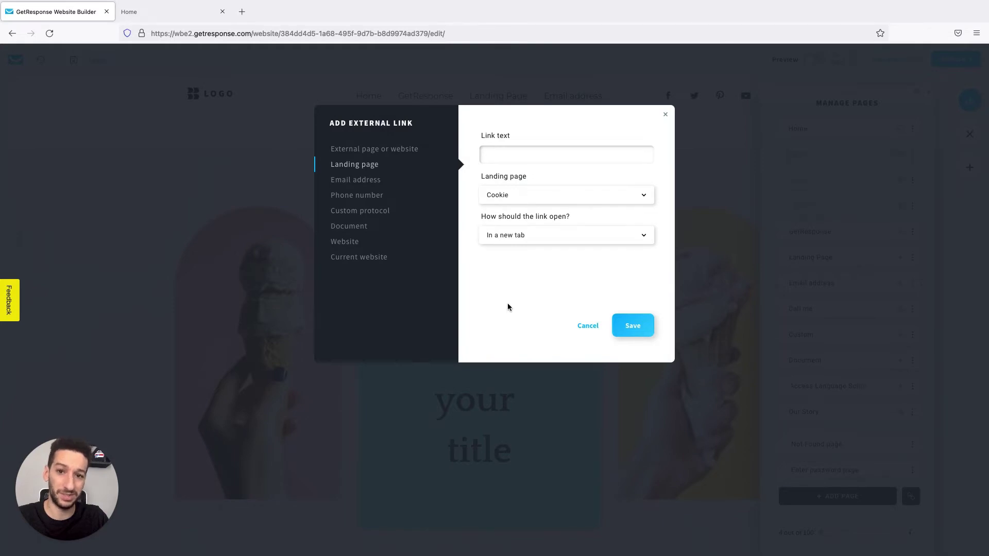
click(590, 328)
Step: Review the Email address link's email field and close its settings without changes
click(912, 283)
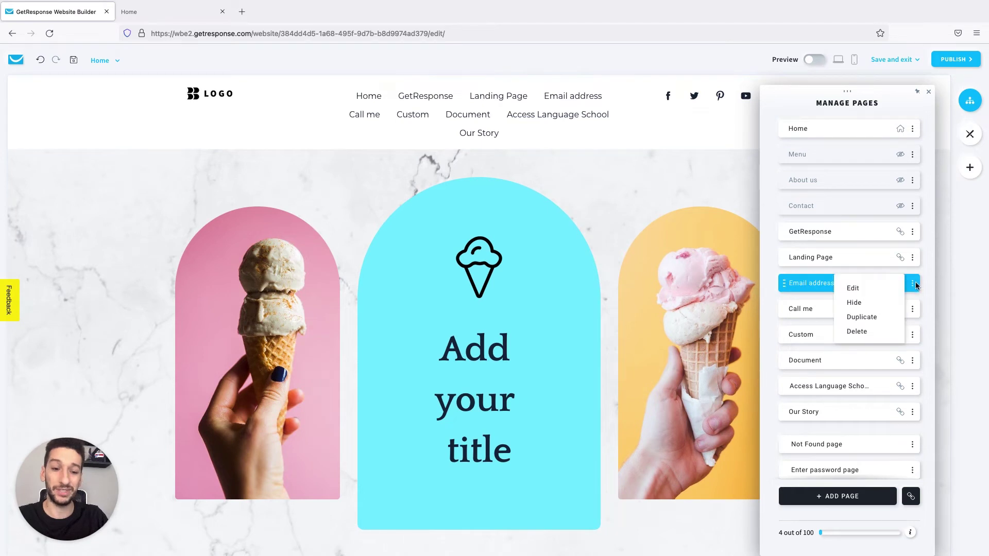
click(869, 291)
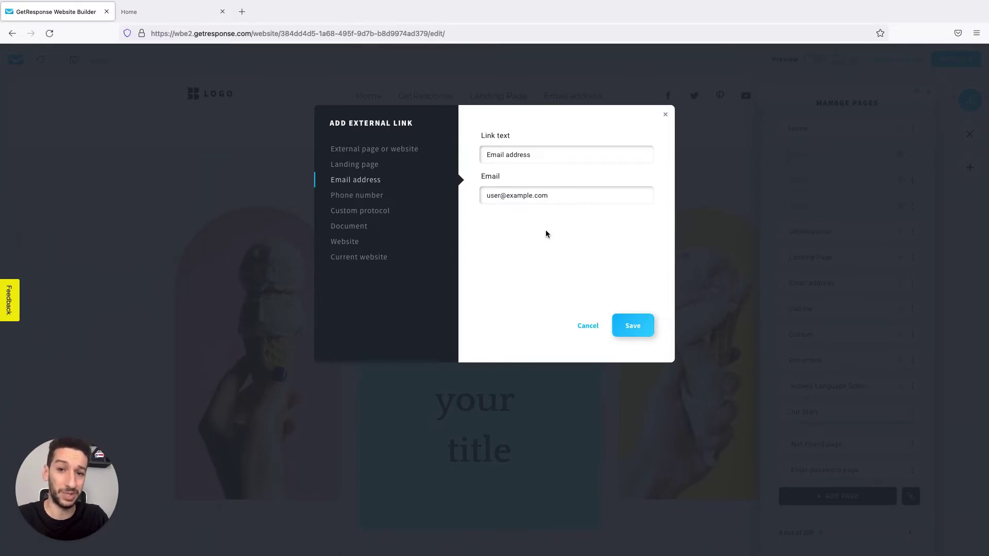
click(590, 328)
Step: Test the live Email address link, discard the pre-addressed Mail message unsaved, and return to the builder
click(185, 16)
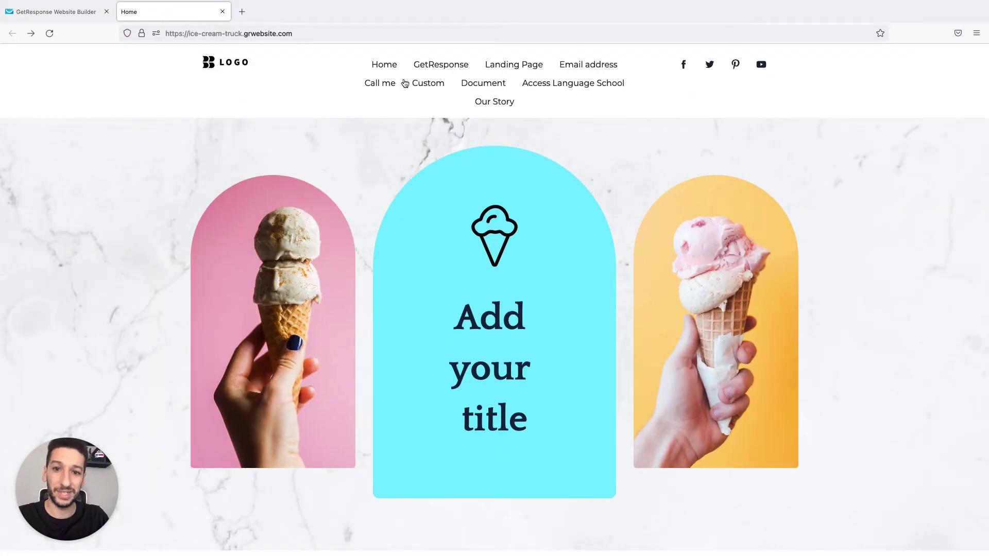
click(589, 66)
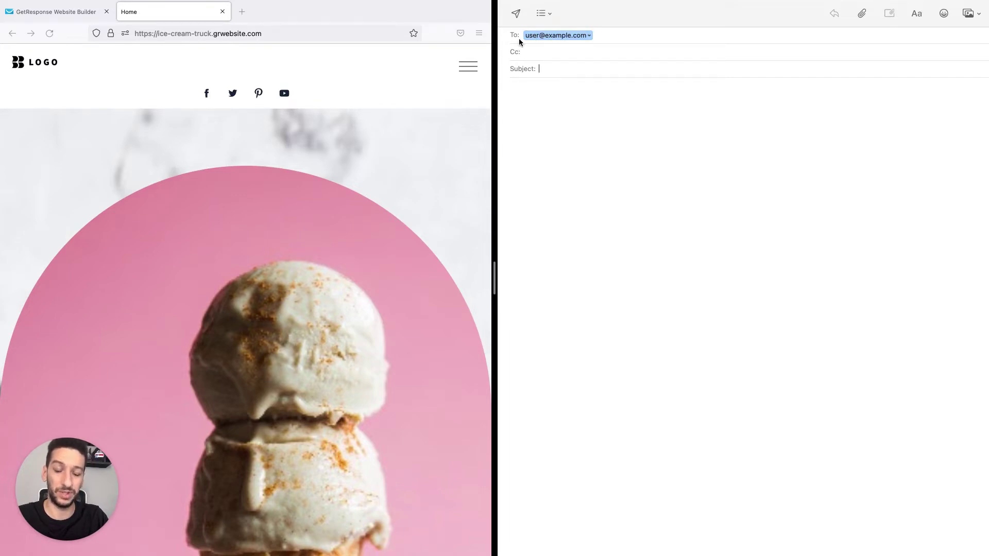
click(548, 168)
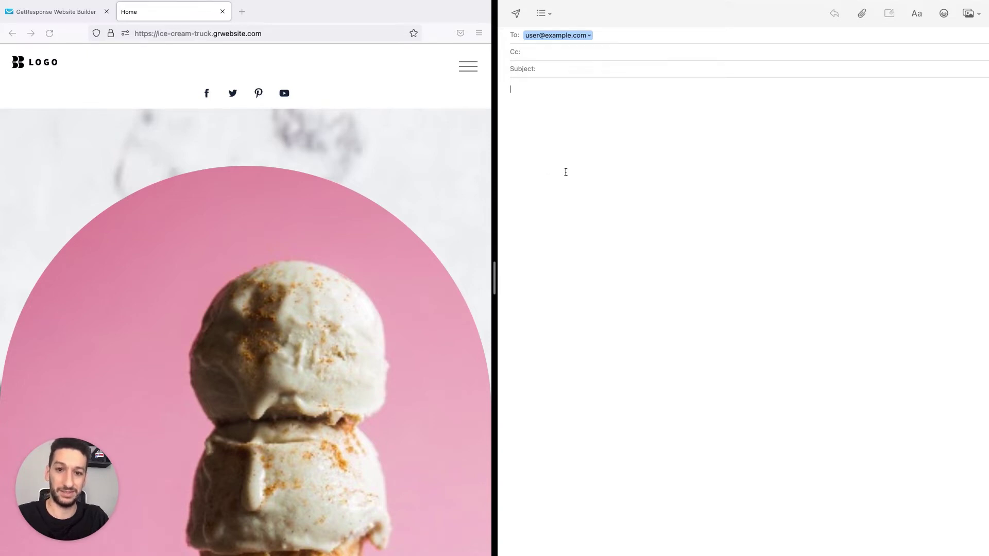
key(super+w)
click(714, 324)
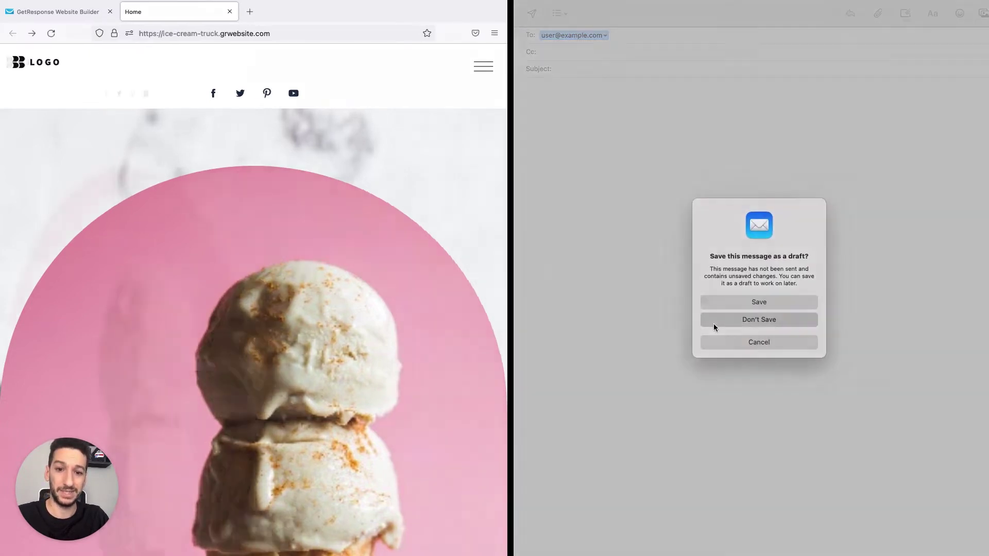
click(59, 13)
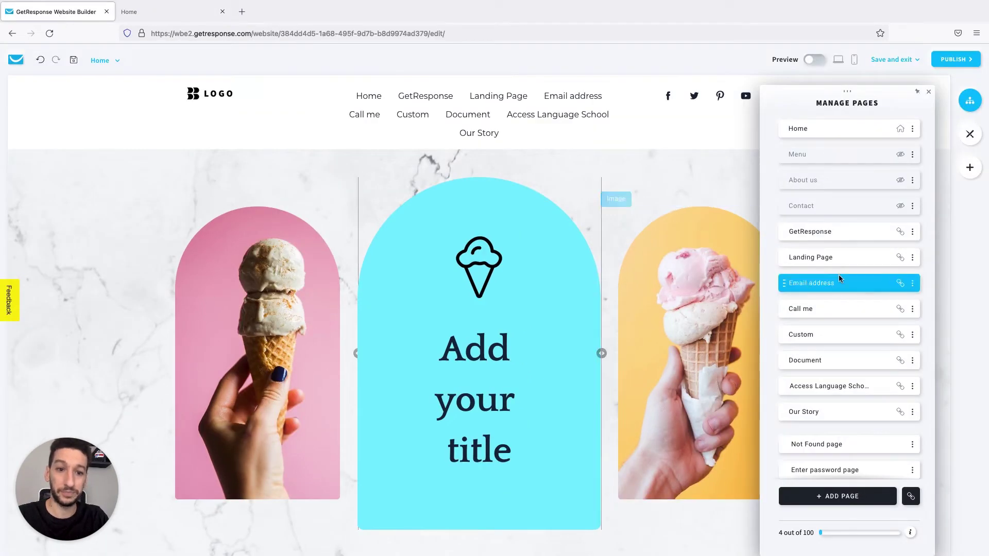
click(912, 309)
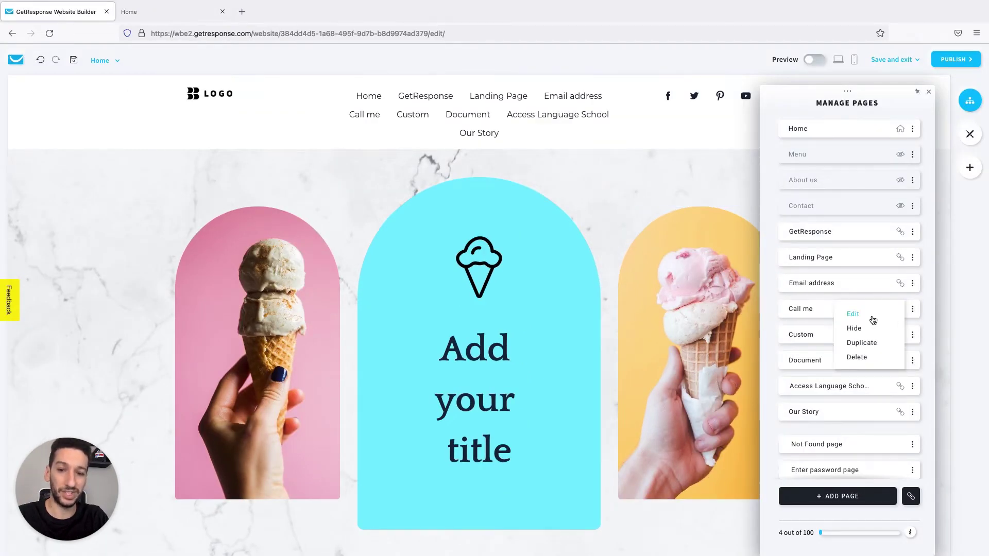
click(853, 314)
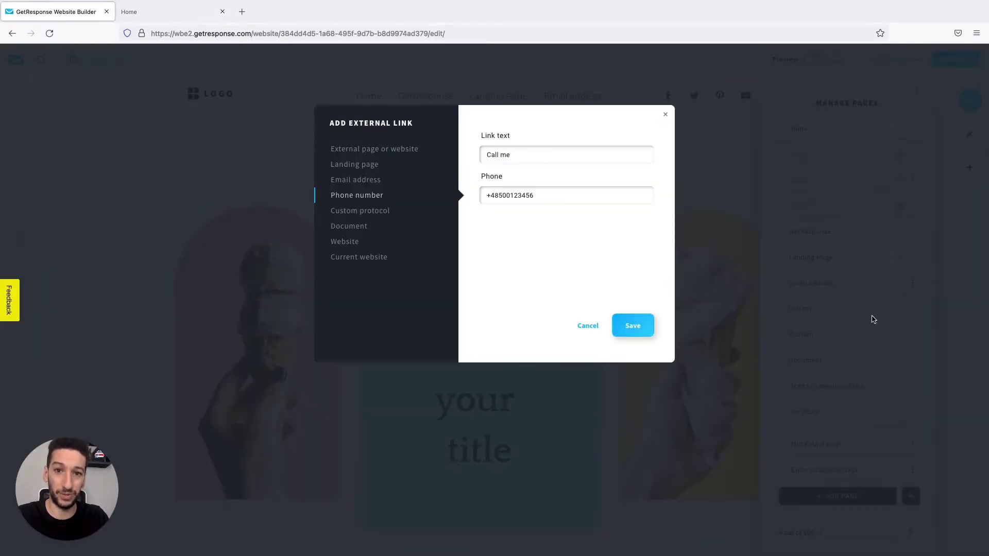
double_click(498, 196)
drag(487, 196, 498, 196)
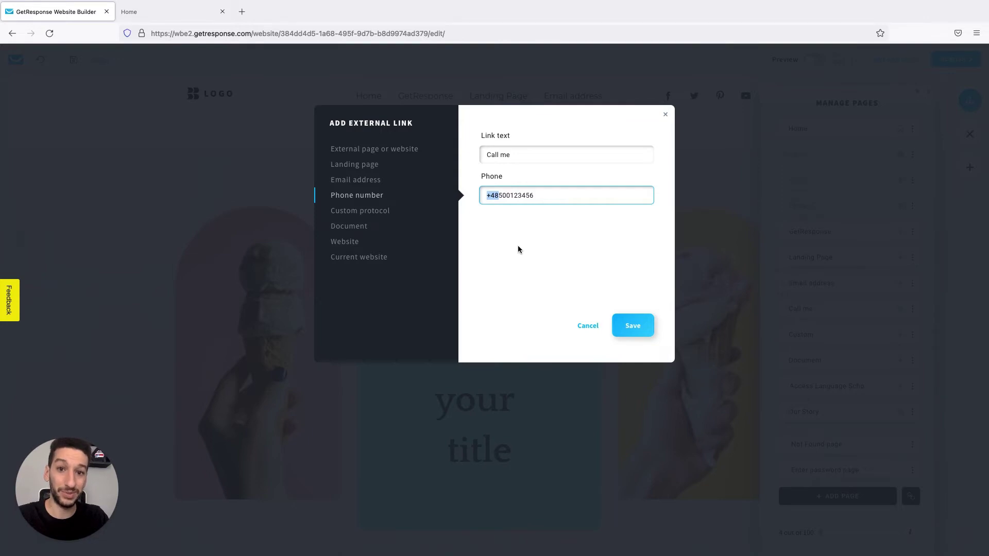
click(586, 326)
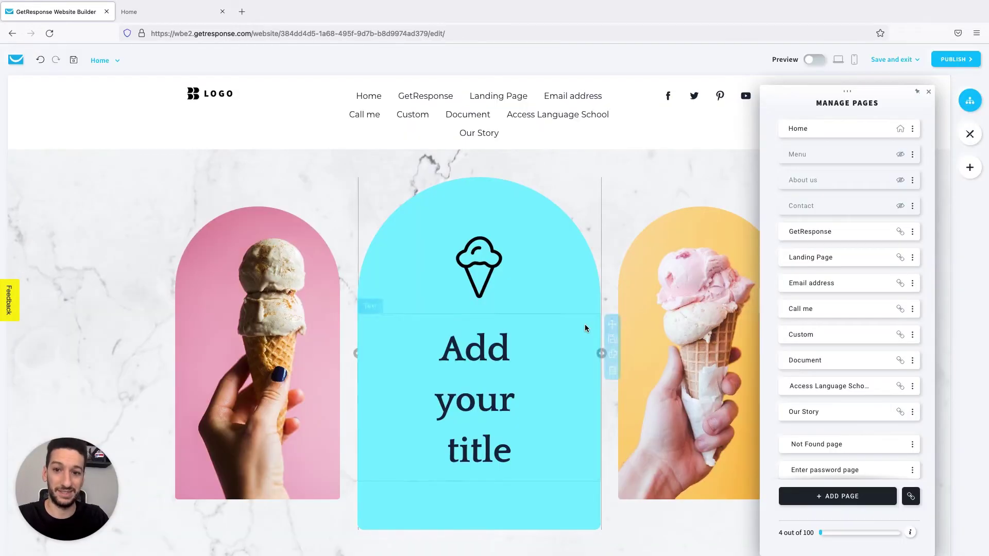
Step: Test the live Call me link and dismiss the FaceTime app prompt for the phone link
click(174, 18)
click(389, 88)
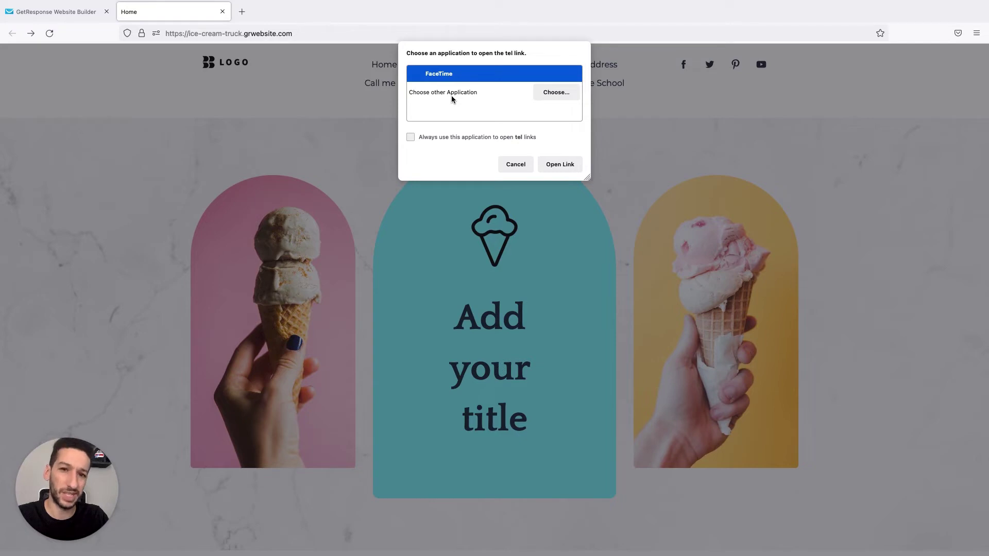
click(513, 164)
Step: Inspect the Custom link's mailto URL, its address and subject parameter, and cancel without changes
click(44, 15)
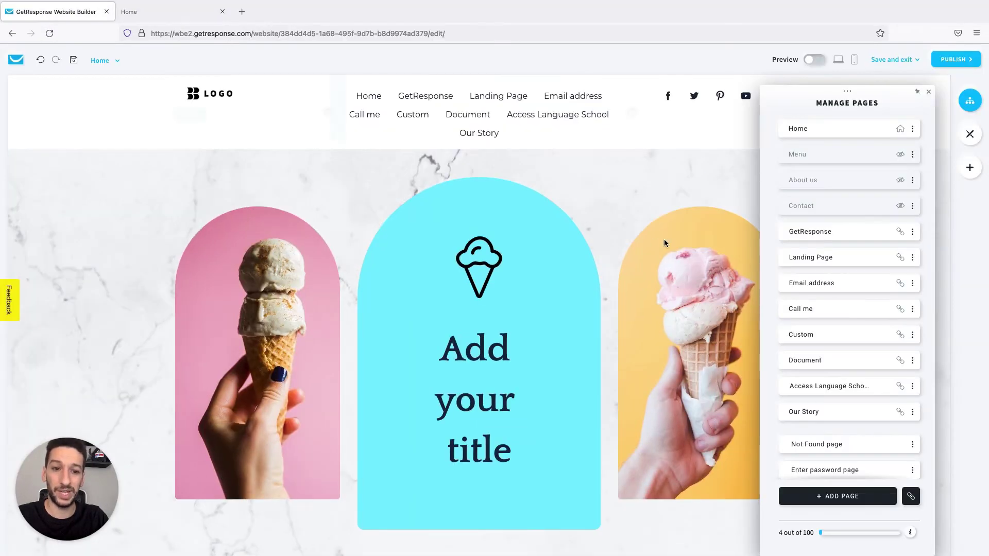
click(912, 335)
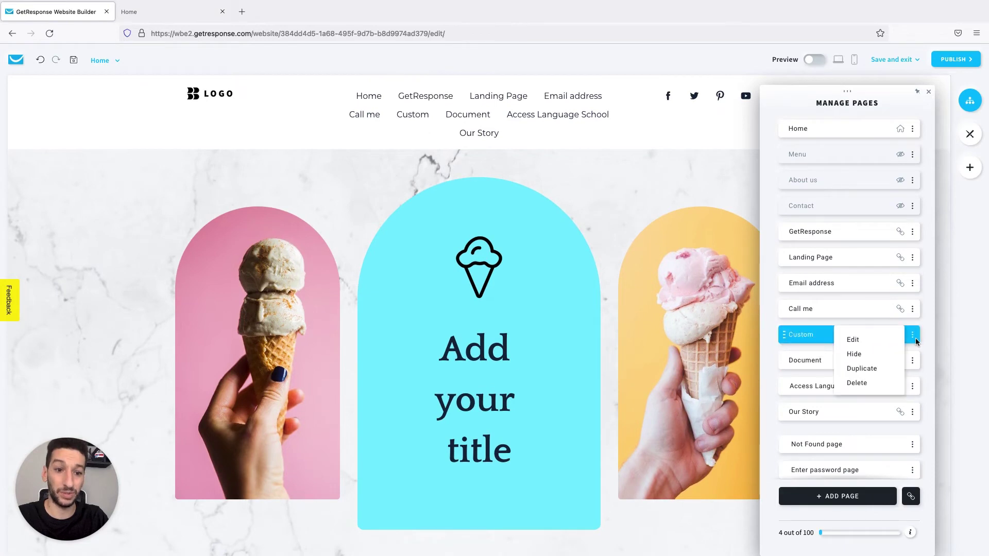
click(855, 341)
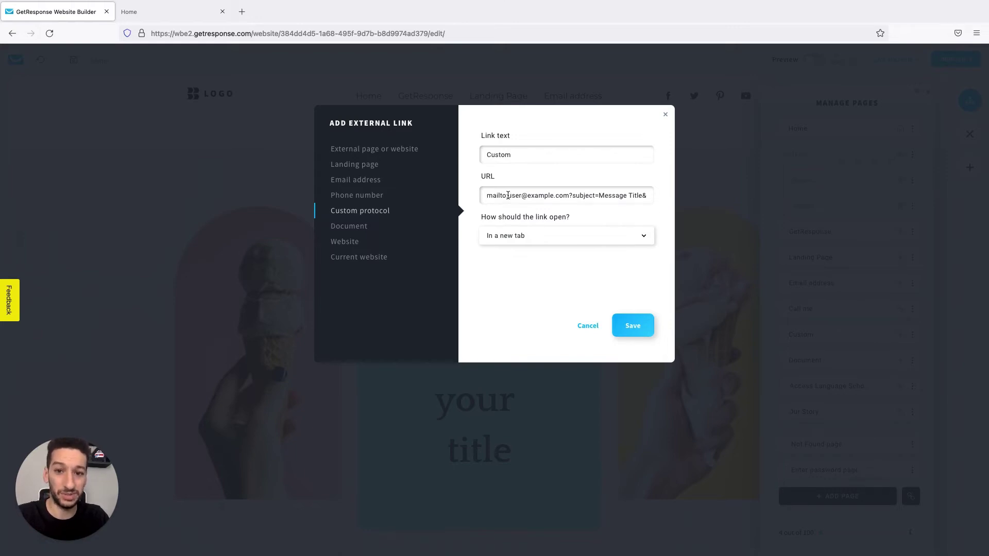
click(489, 196)
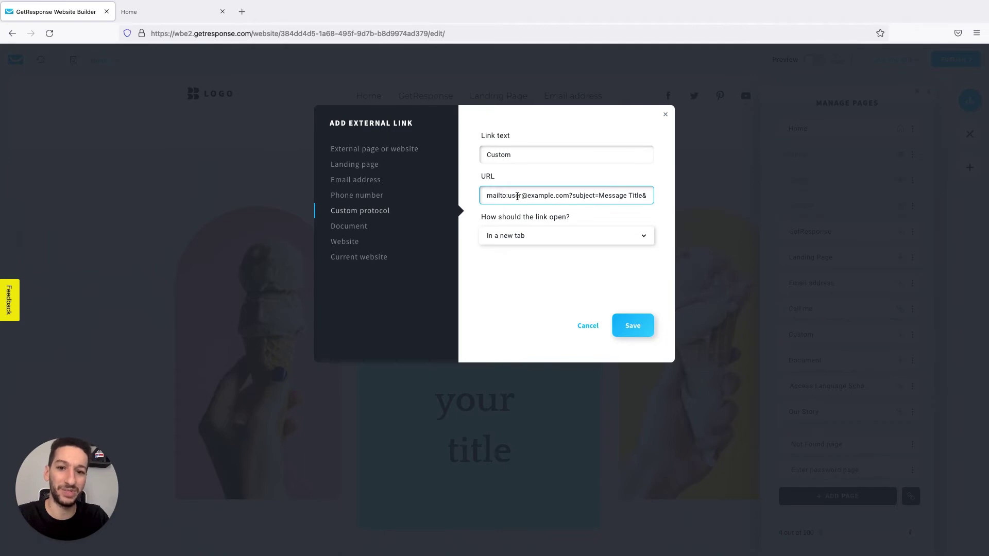
drag(572, 196, 662, 196)
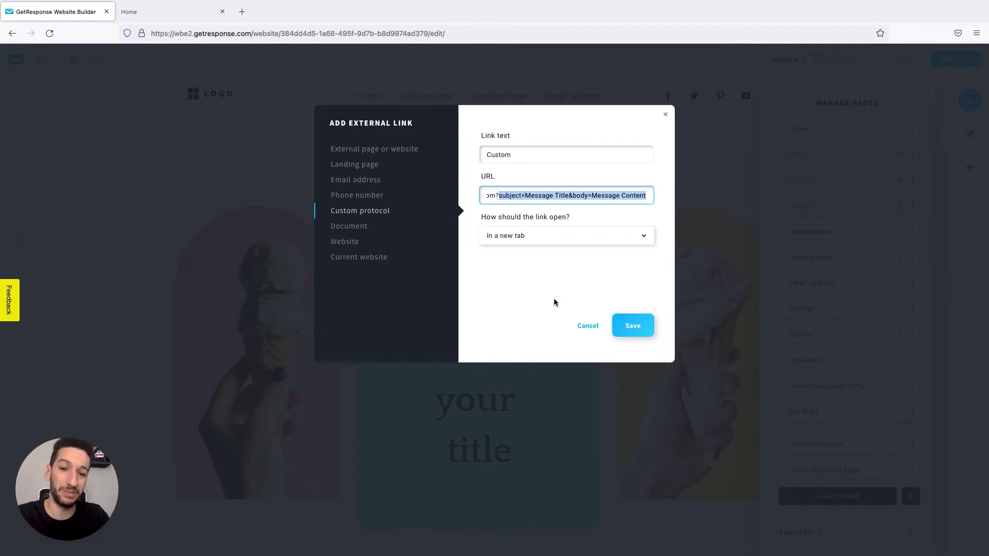
drag(533, 196, 473, 196)
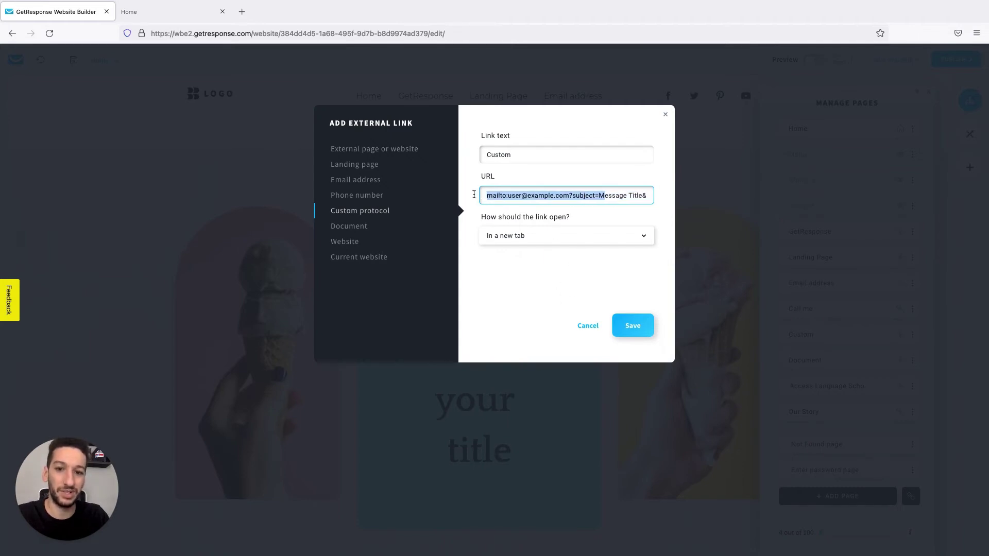
click(579, 327)
Step: Check the Custom link's Mail message has subject Message Title and body Message Content, then discard it
click(175, 15)
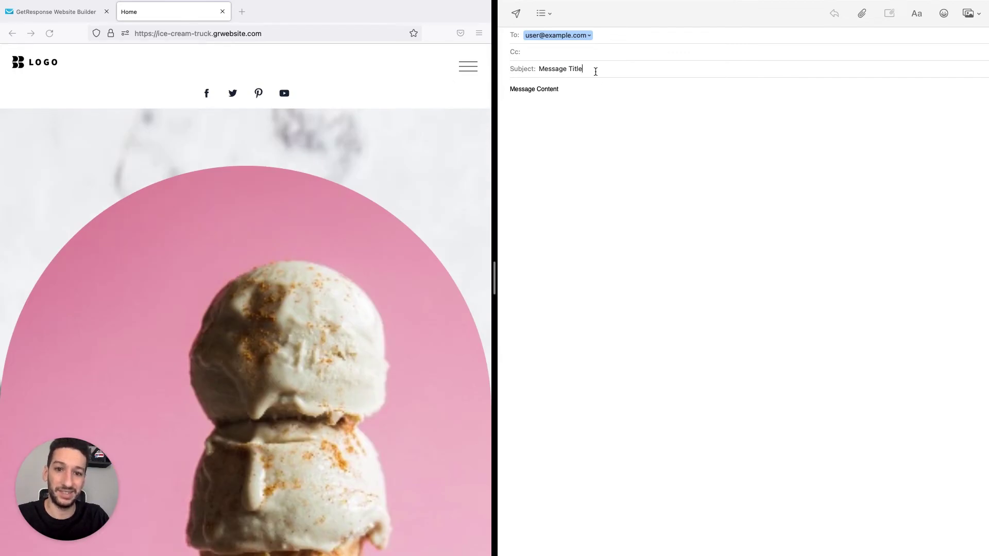
click(587, 92)
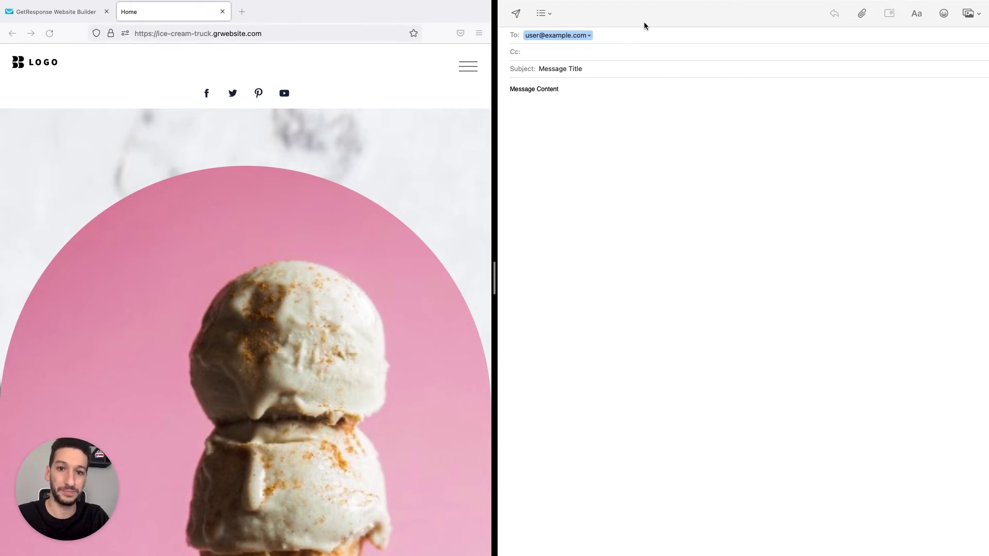
key(super+w)
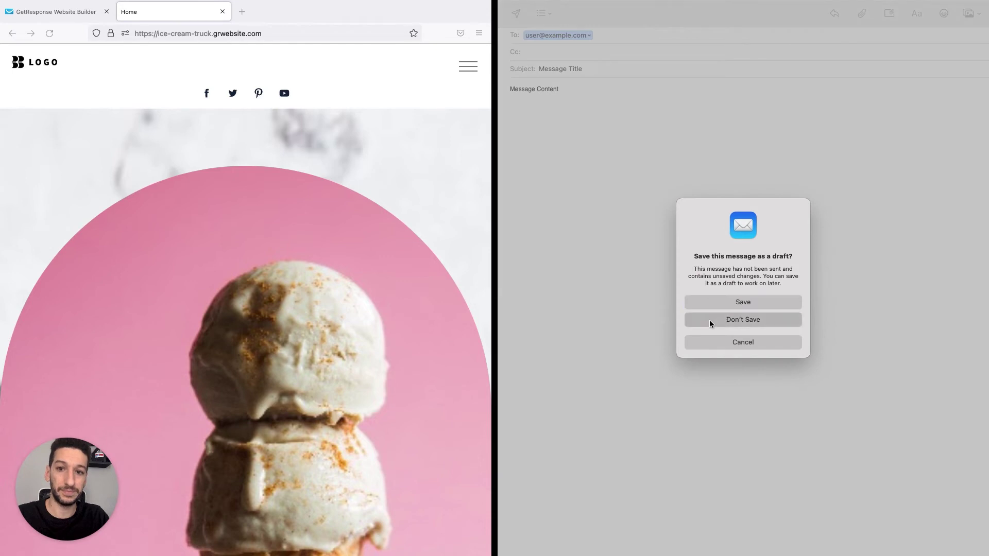
click(710, 320)
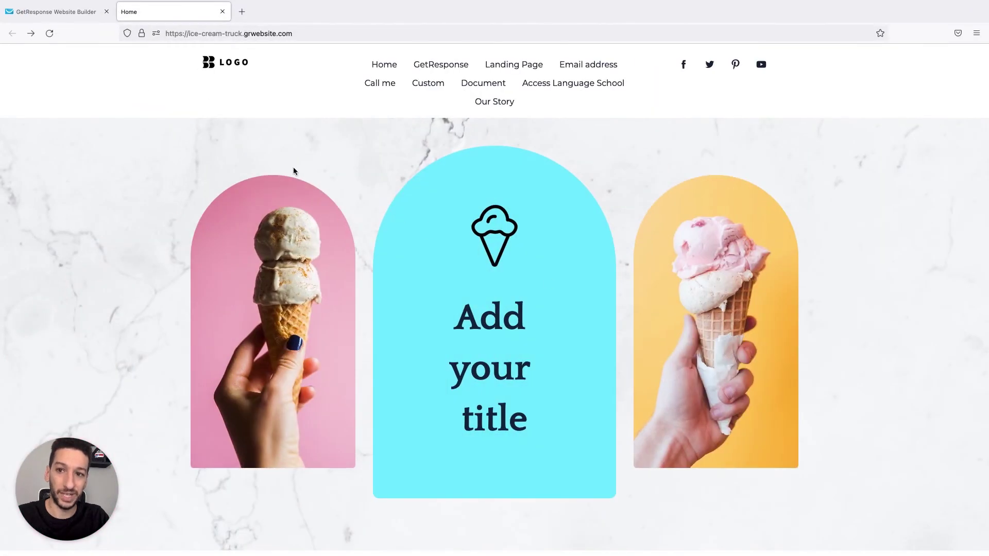
click(59, 12)
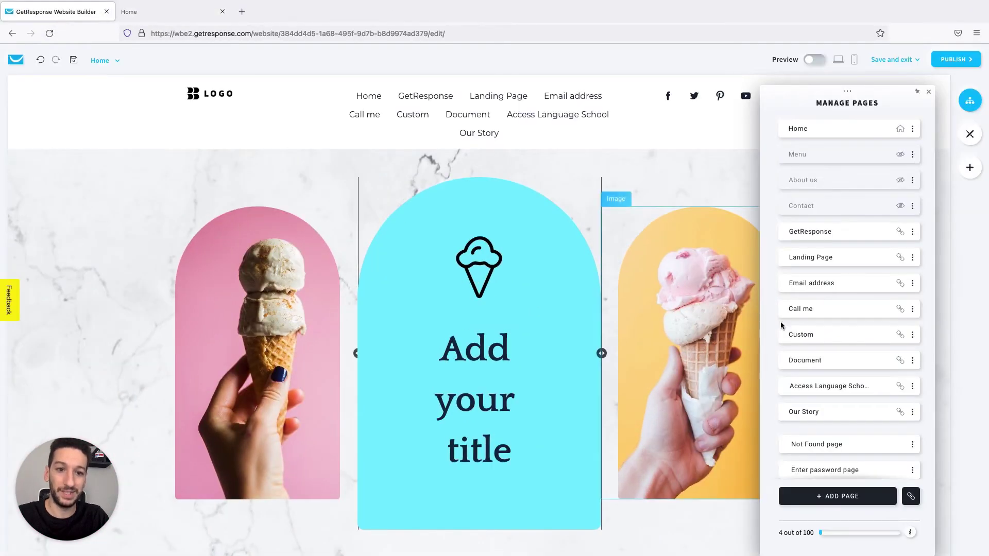
click(912, 360)
click(875, 367)
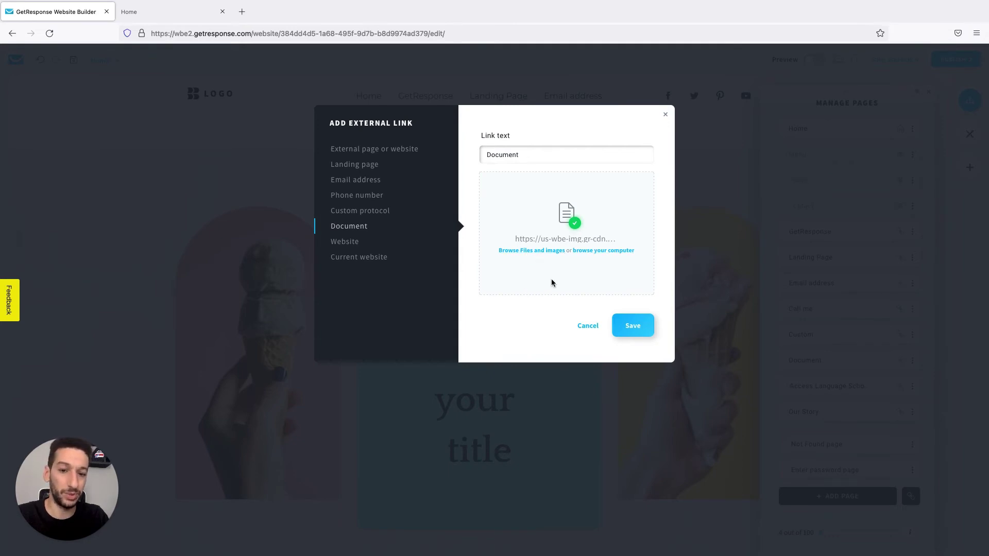
click(587, 326)
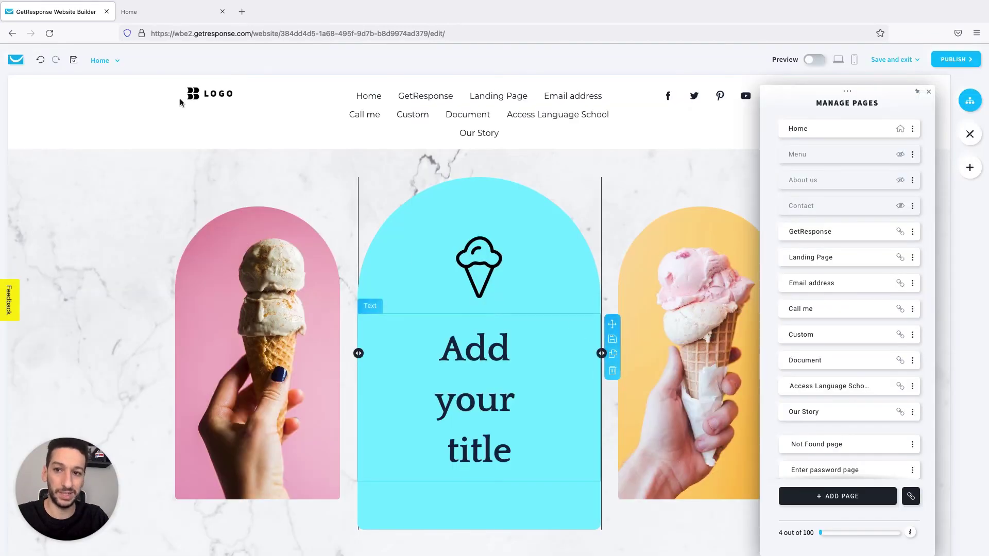
click(159, 12)
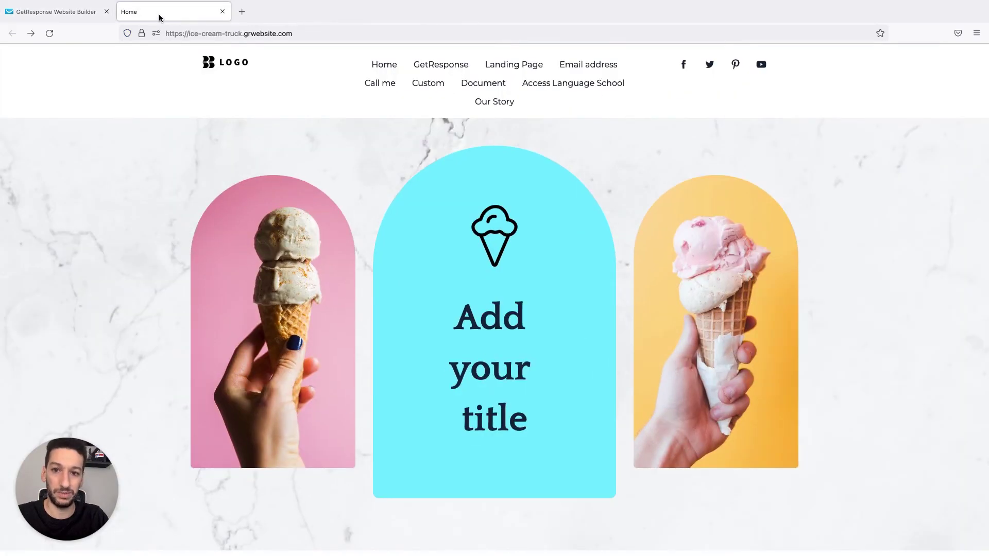
click(476, 82)
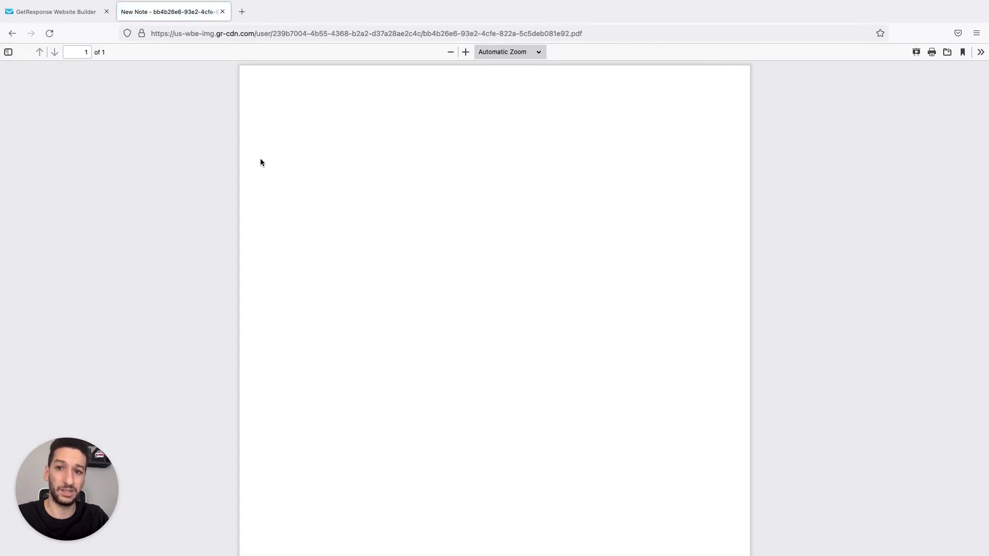
click(12, 34)
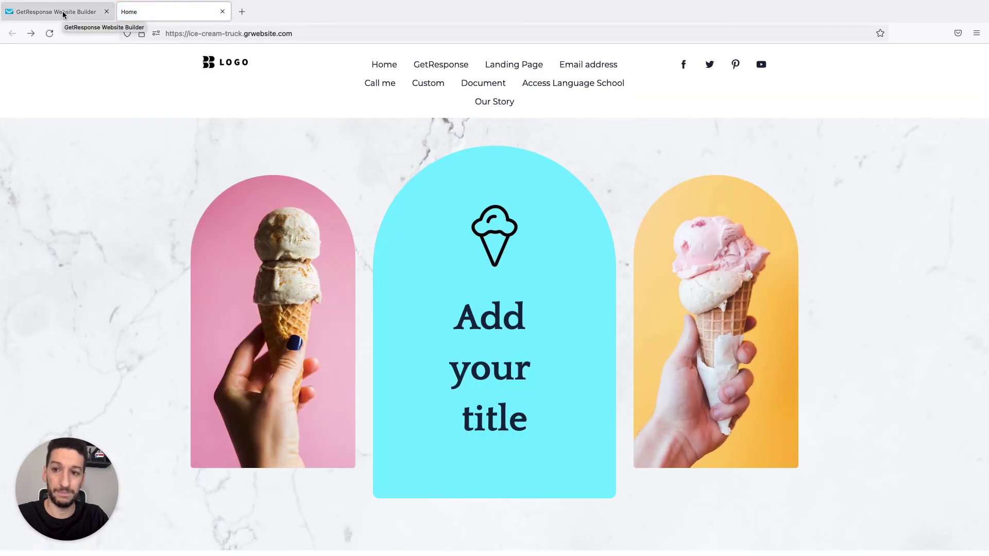
click(63, 13)
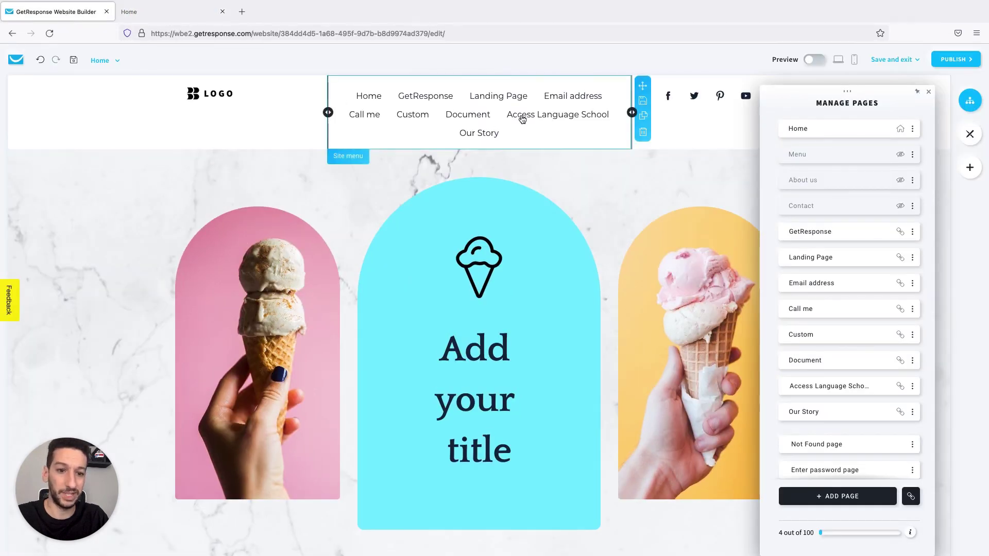
click(912, 385)
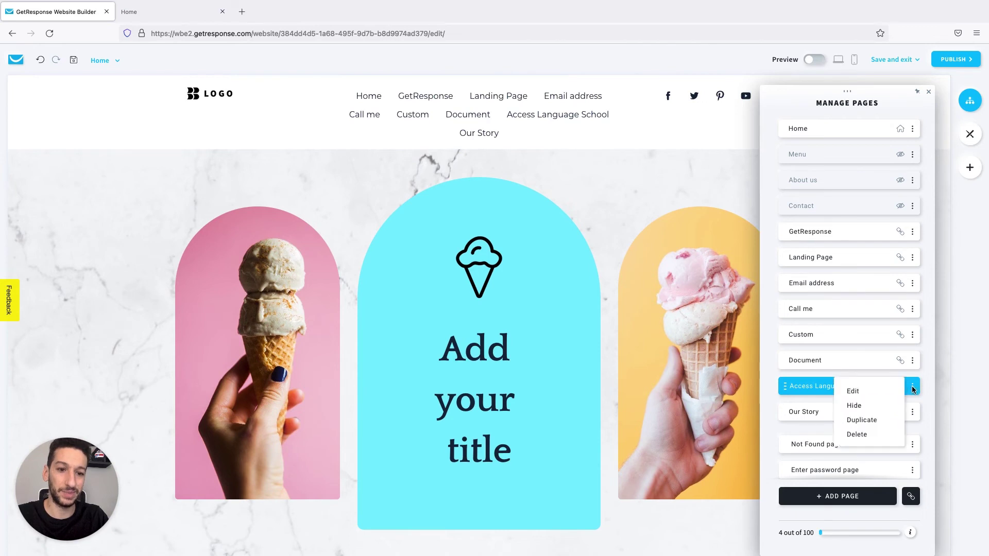
click(853, 392)
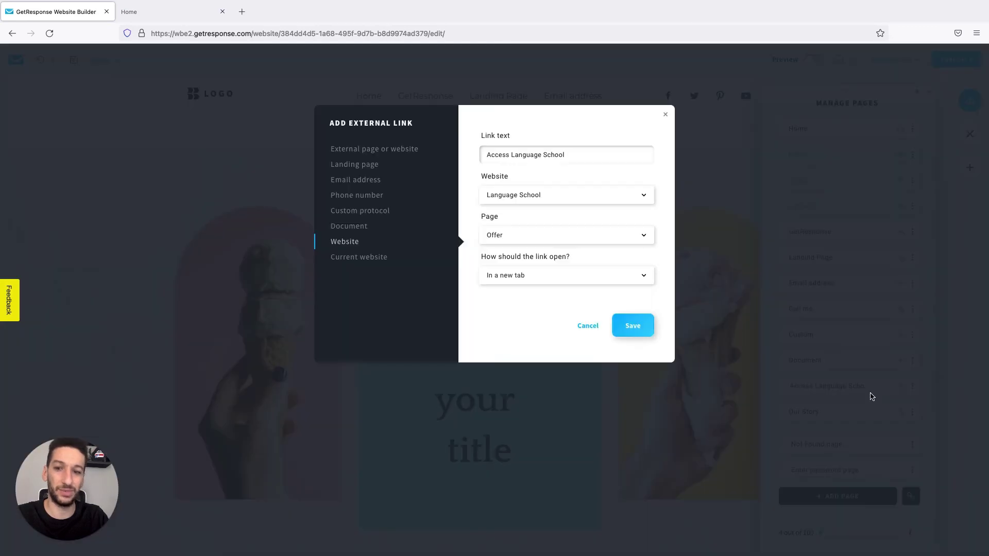
click(527, 195)
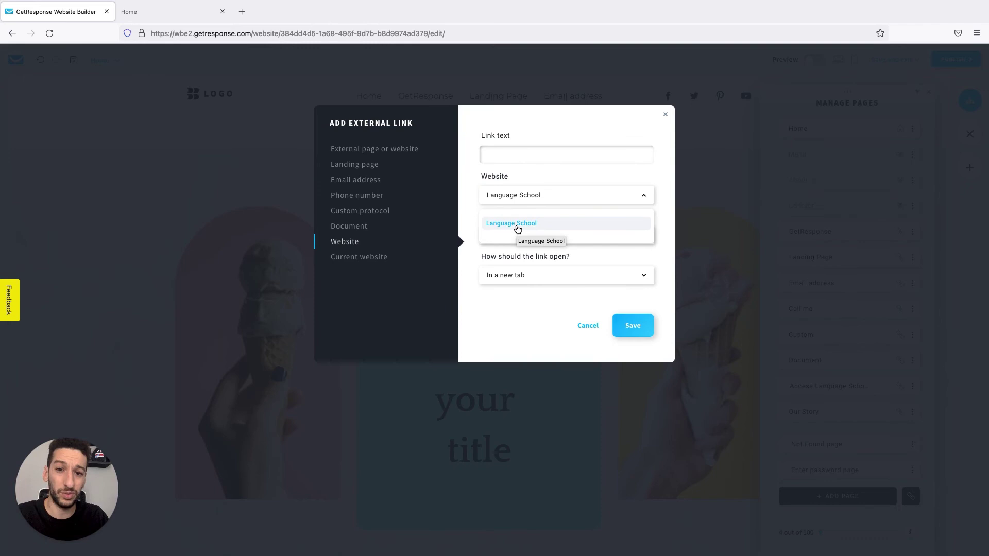
click(518, 226)
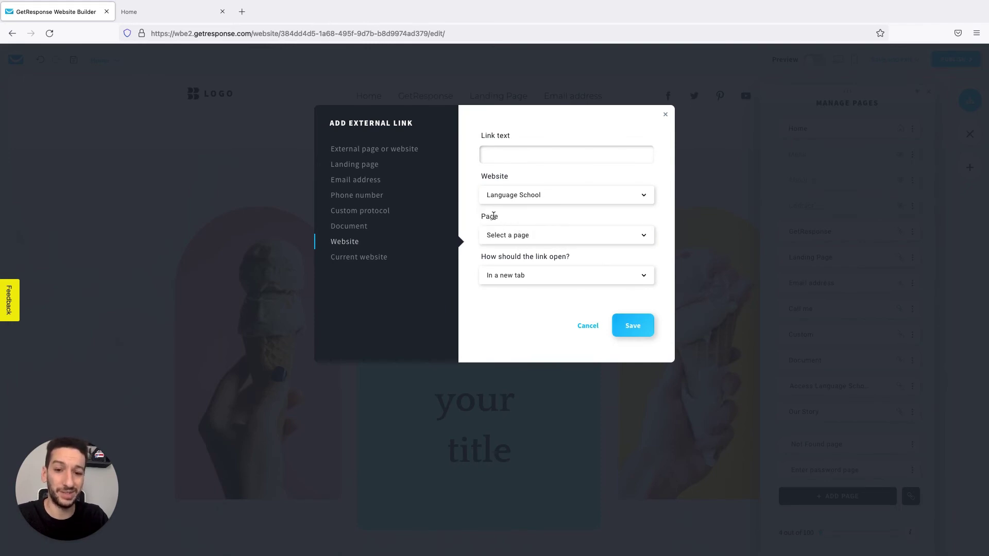
click(499, 235)
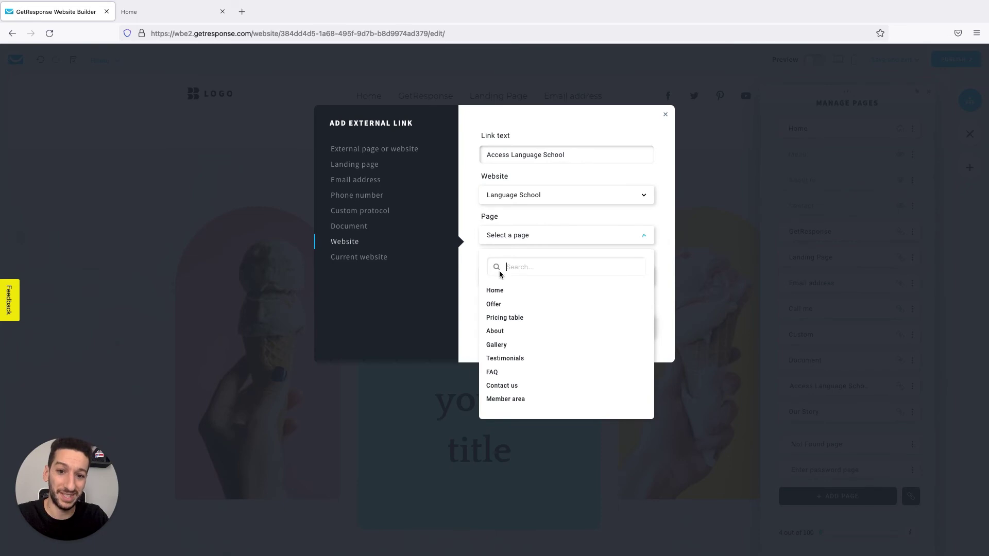
click(499, 305)
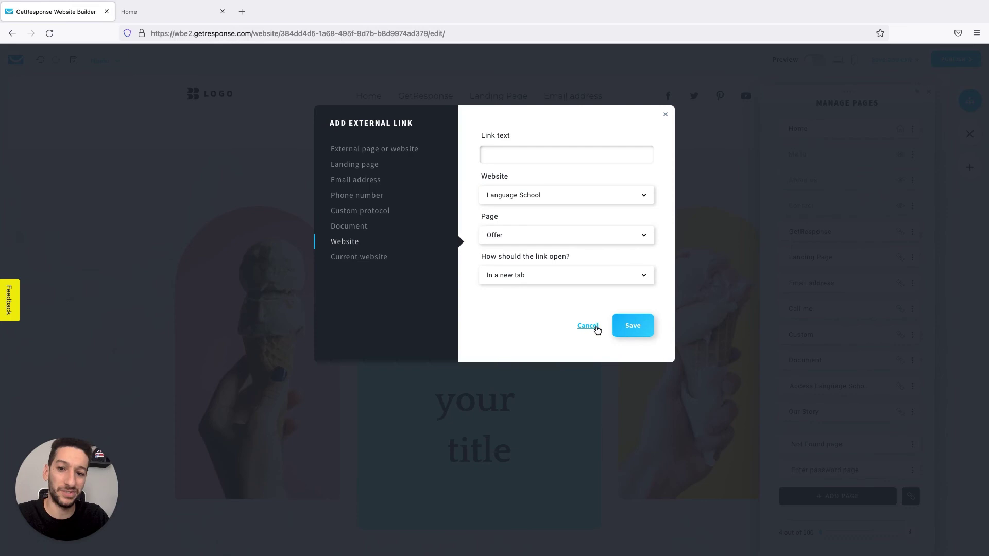
click(580, 325)
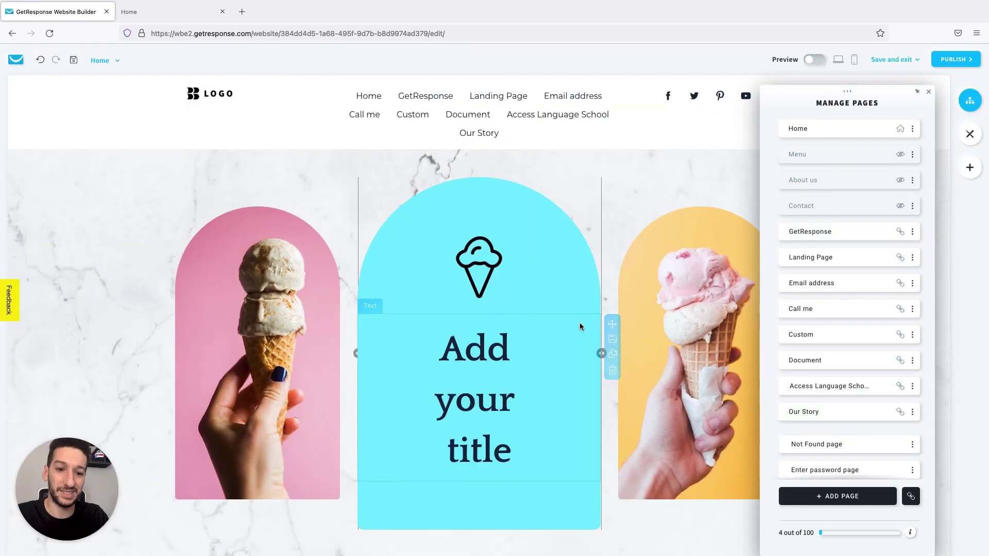
click(912, 412)
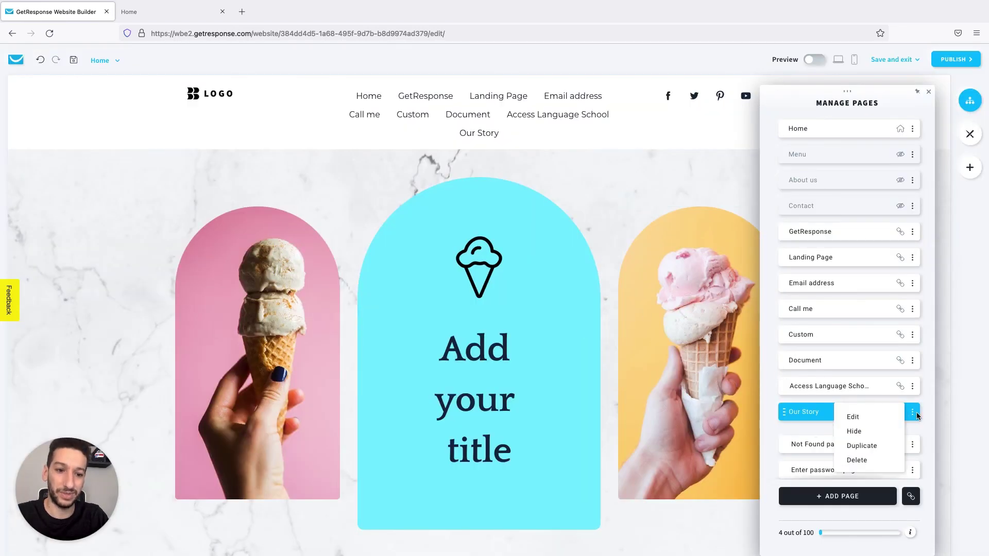
click(867, 420)
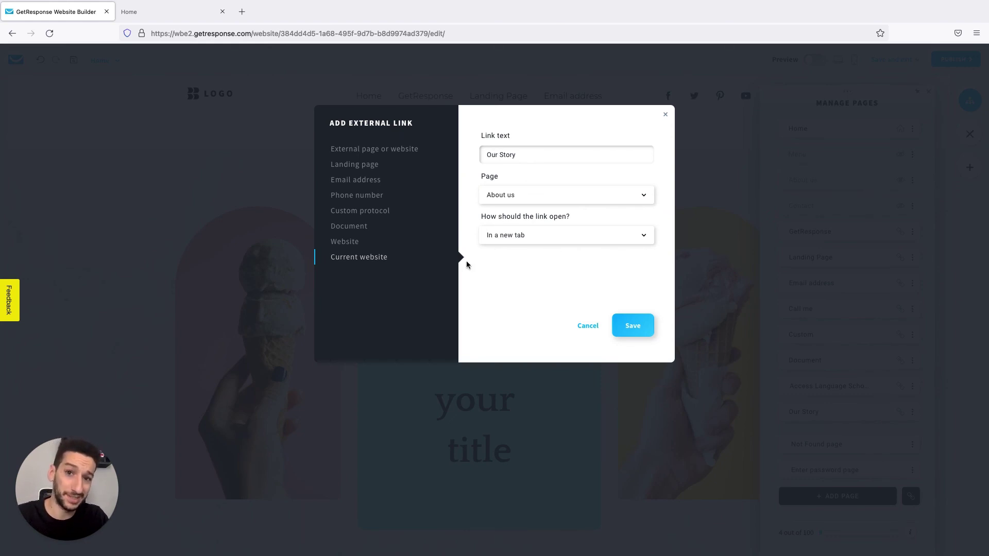
click(579, 331)
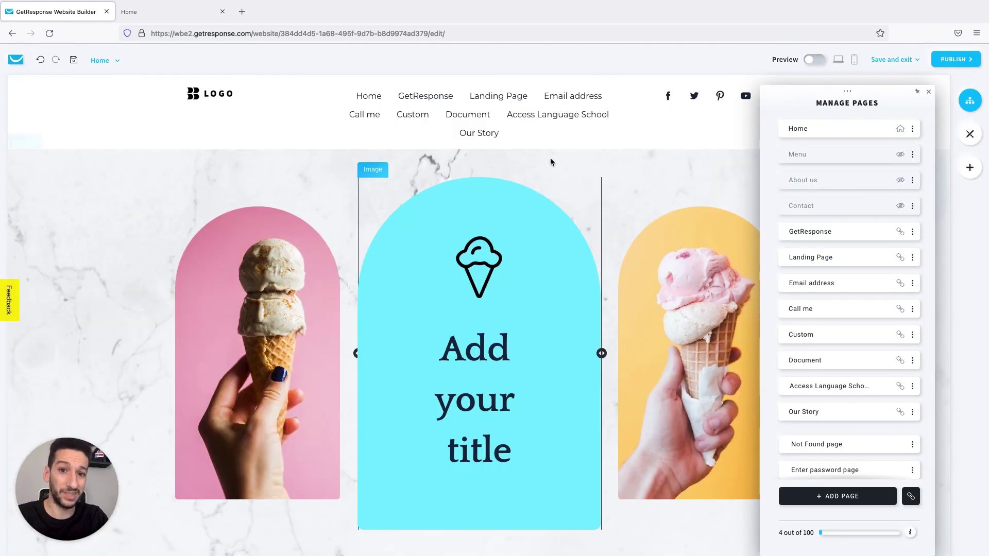